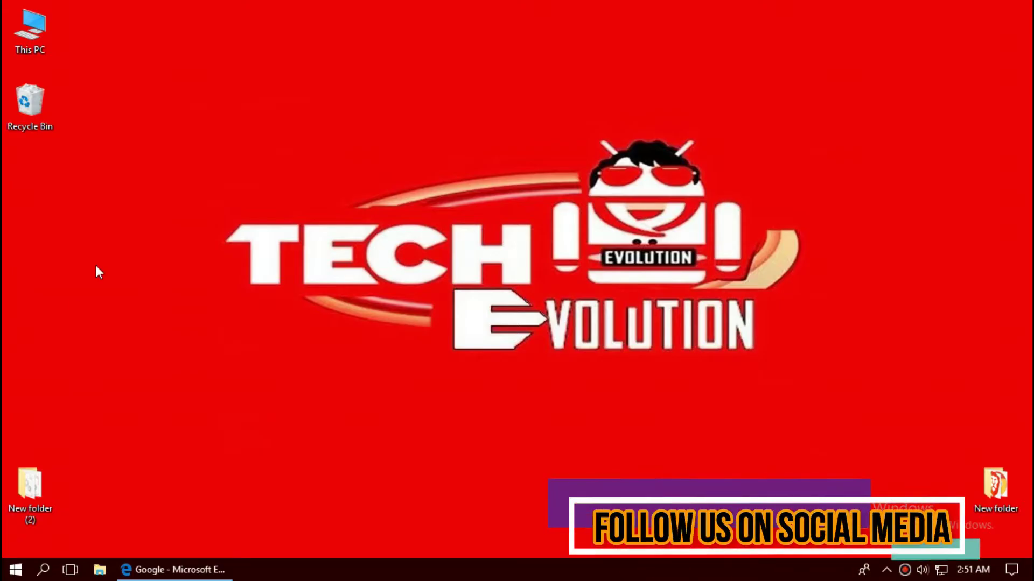
# Step: Search Google for rld.dll in Edge and open the DLL-files.com result
pyautogui.click(146, 573)
pyautogui.click(430, 278)
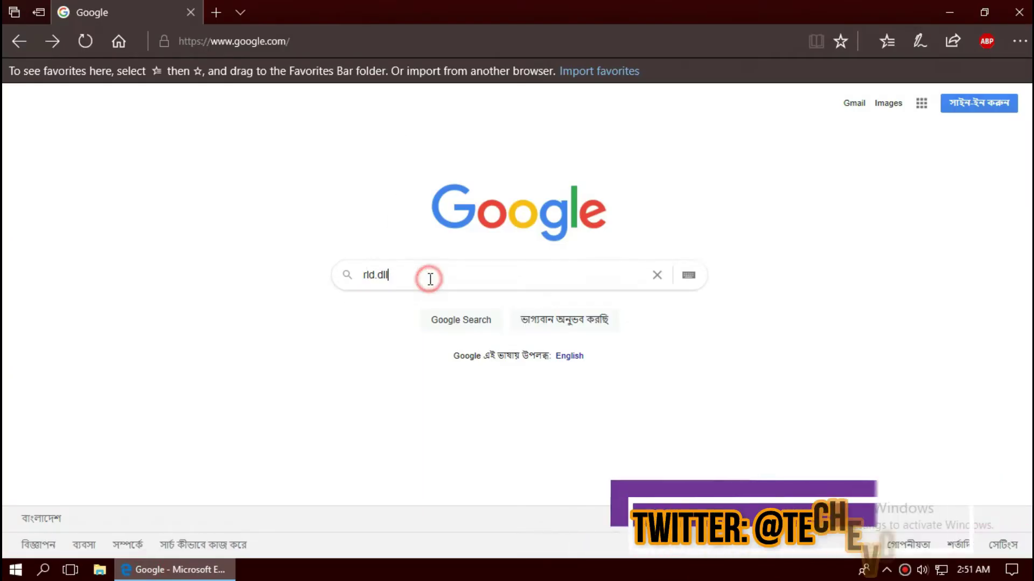
pyautogui.press('Return')
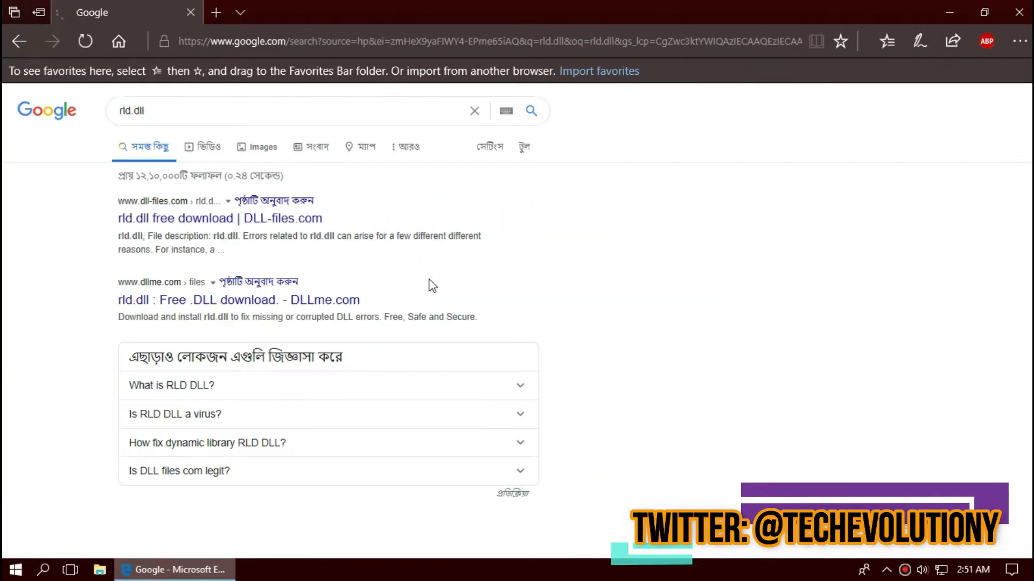
pyautogui.click(185, 221)
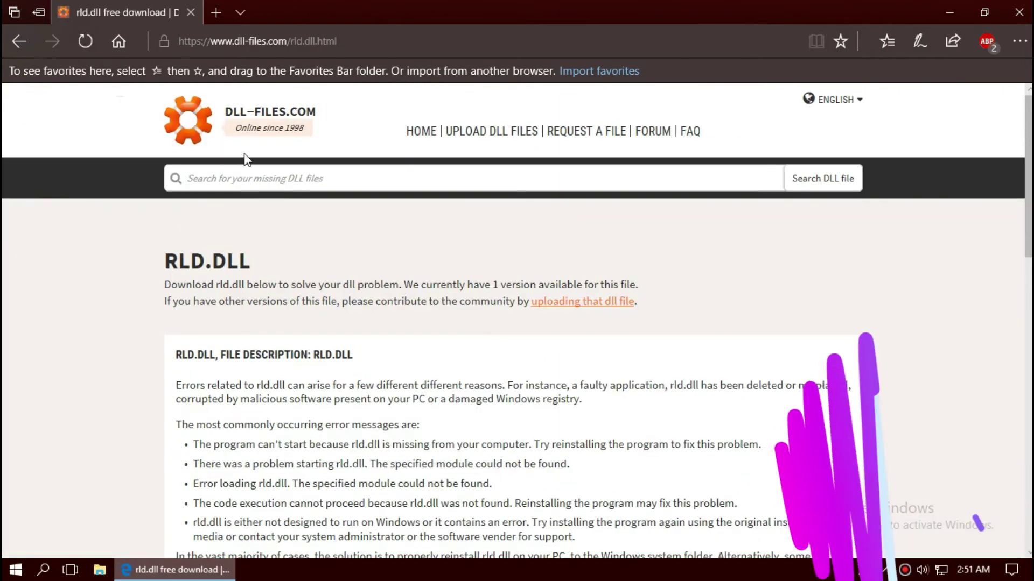
# Step: Scroll to the rld.dll version 0.0.0.0, 32-bit, 0.16 MB details and highlight them
pyautogui.click(258, 41)
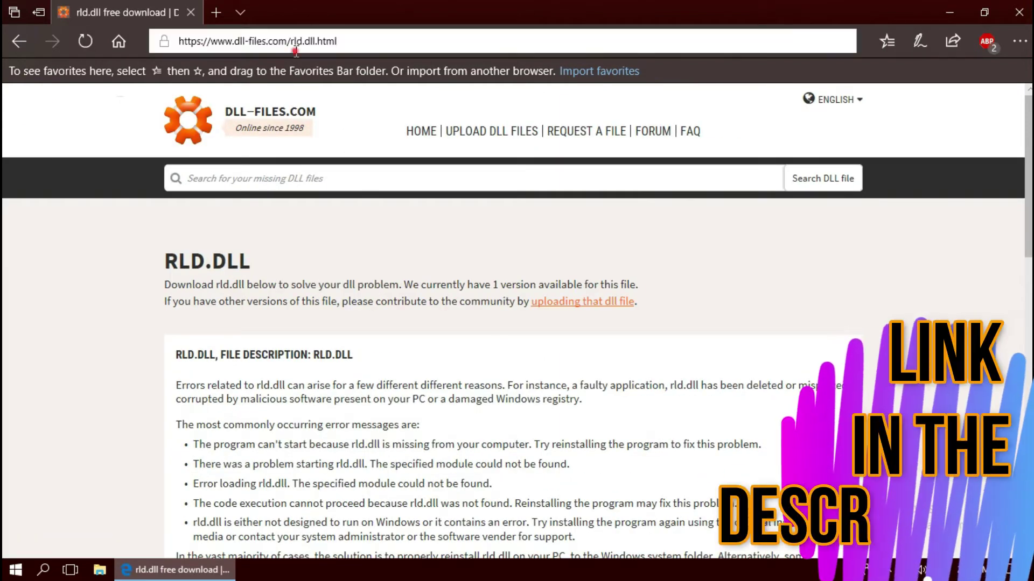
pyautogui.scroll(-3, 336, 309)
pyautogui.scroll(-3, 336, 309)
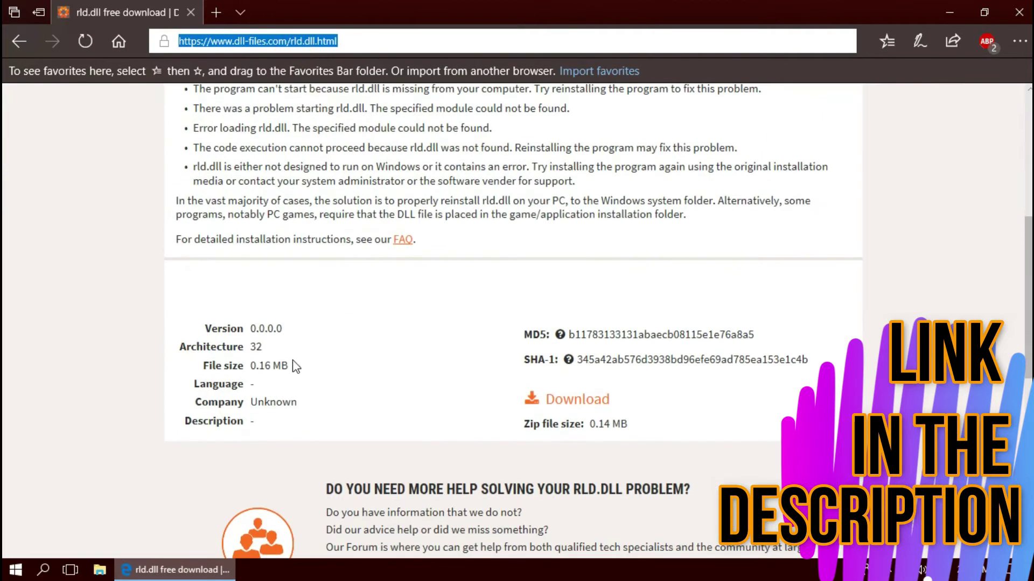
pyautogui.moveTo(260, 348); pyautogui.dragTo(229, 349)
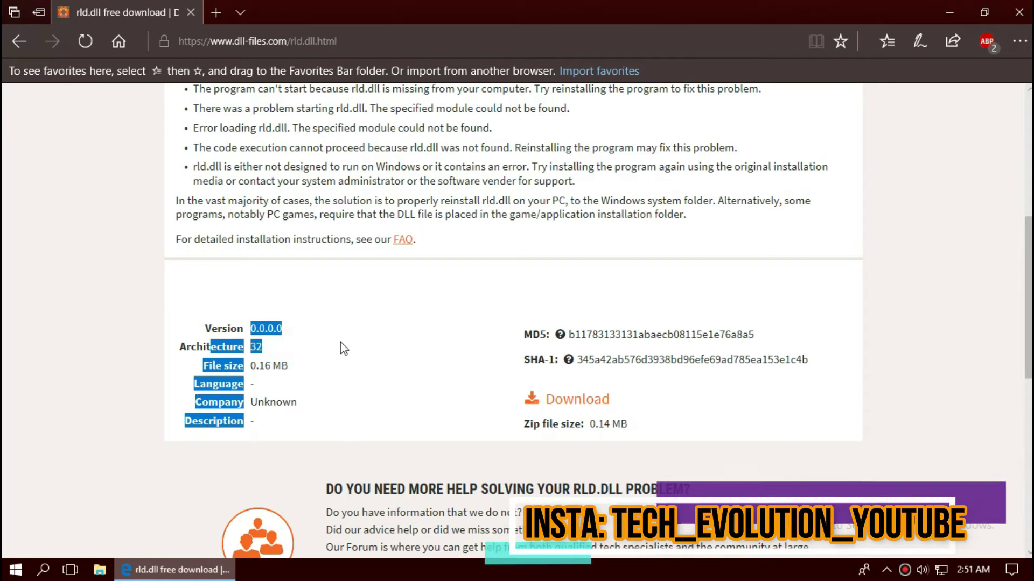
pyautogui.press('super')
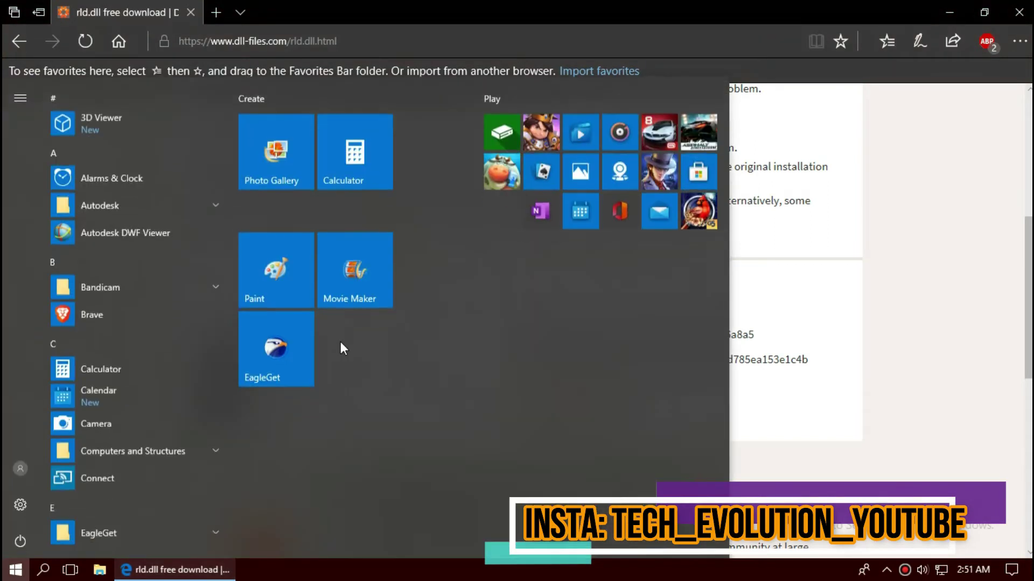
pyautogui.write('sys')
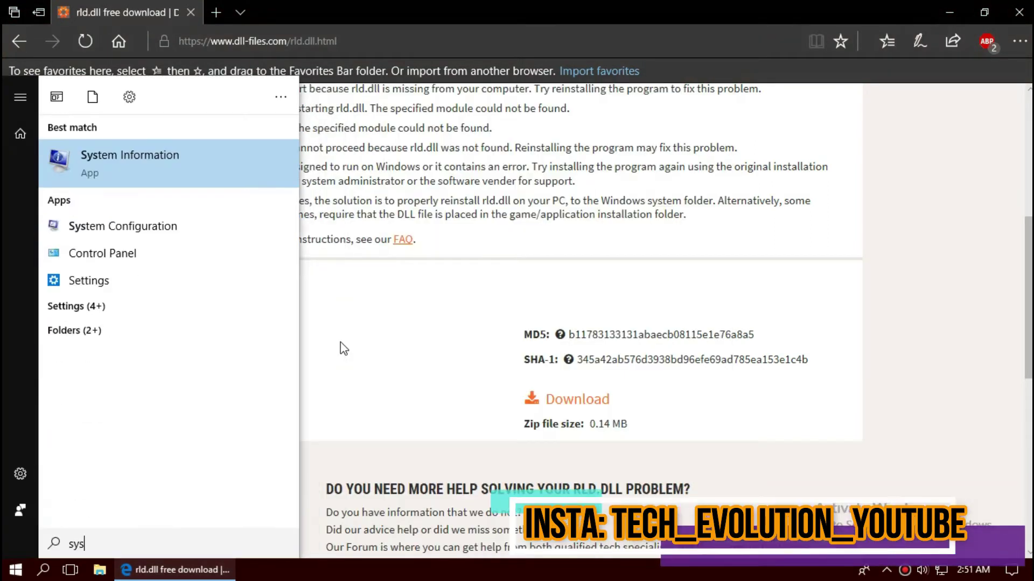
pyautogui.write('tem')
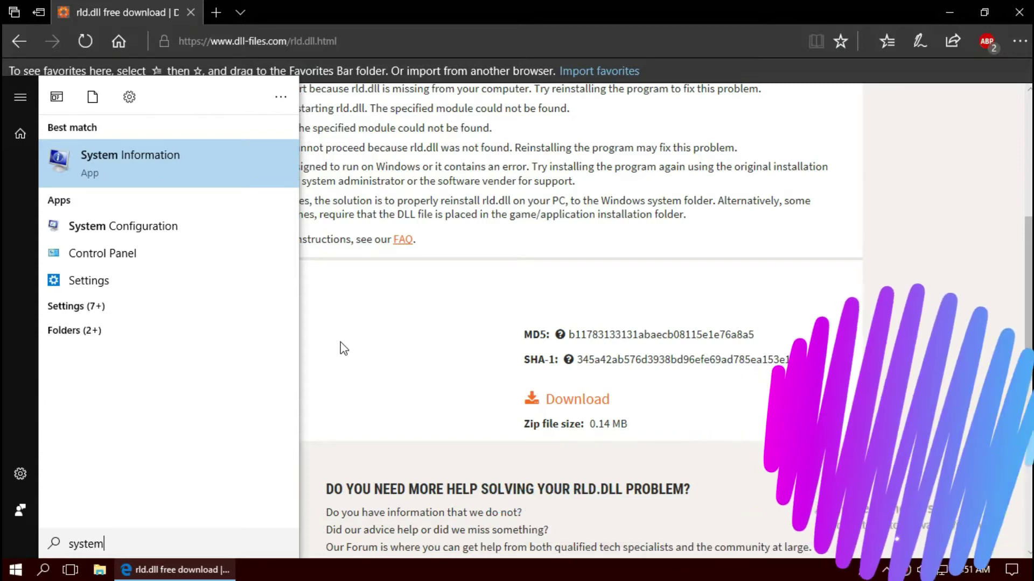
pyautogui.press('Return')
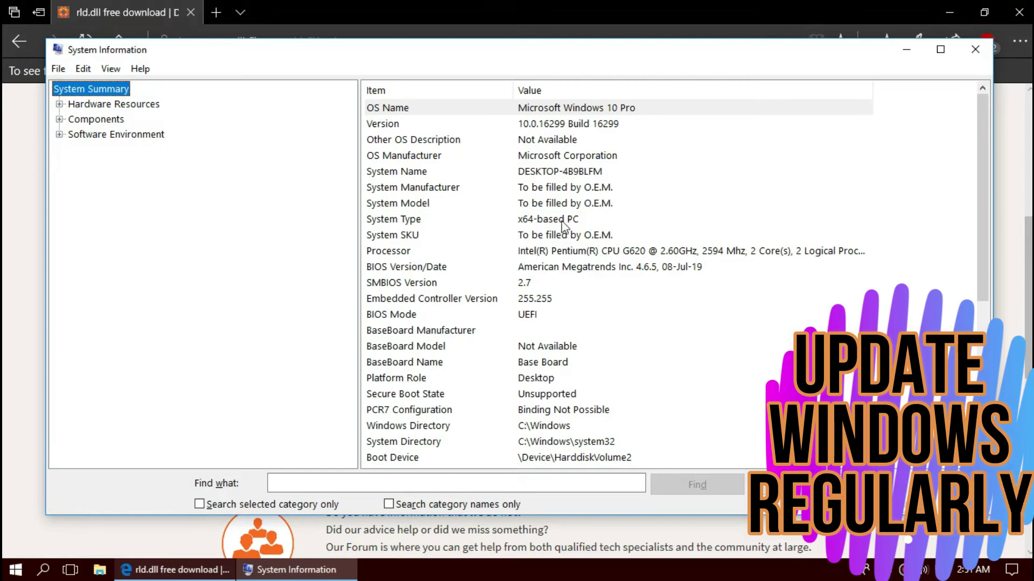
pyautogui.click(546, 221)
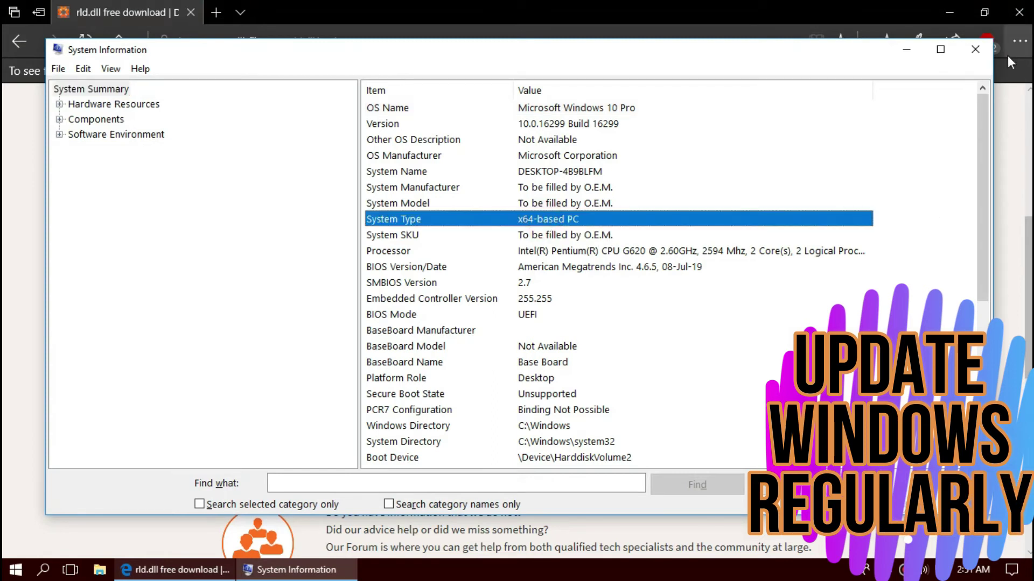
pyautogui.click(977, 56)
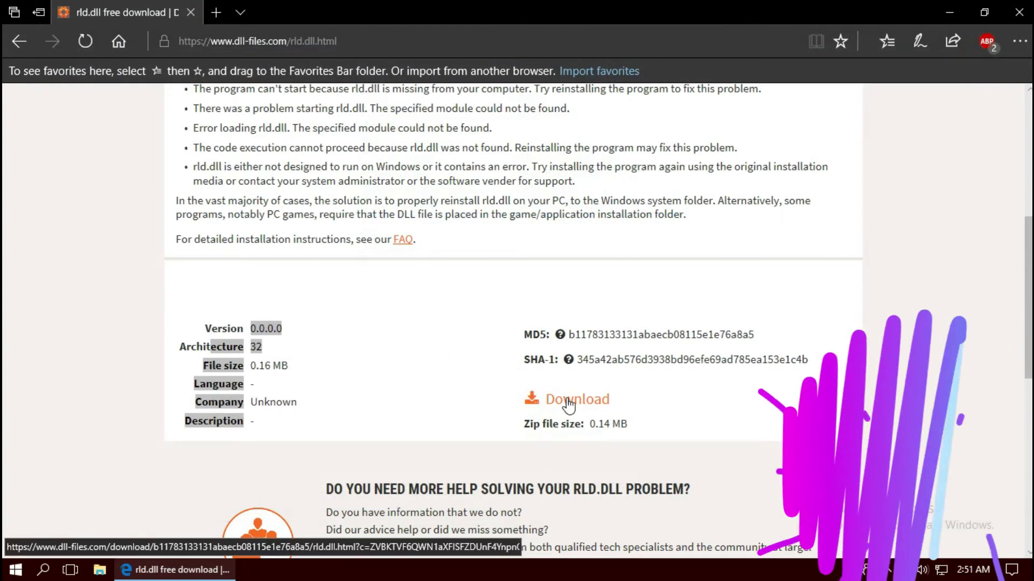
# Step: Download rld.zip from DLL-files.com and open it in WinRAR
pyautogui.click(571, 408)
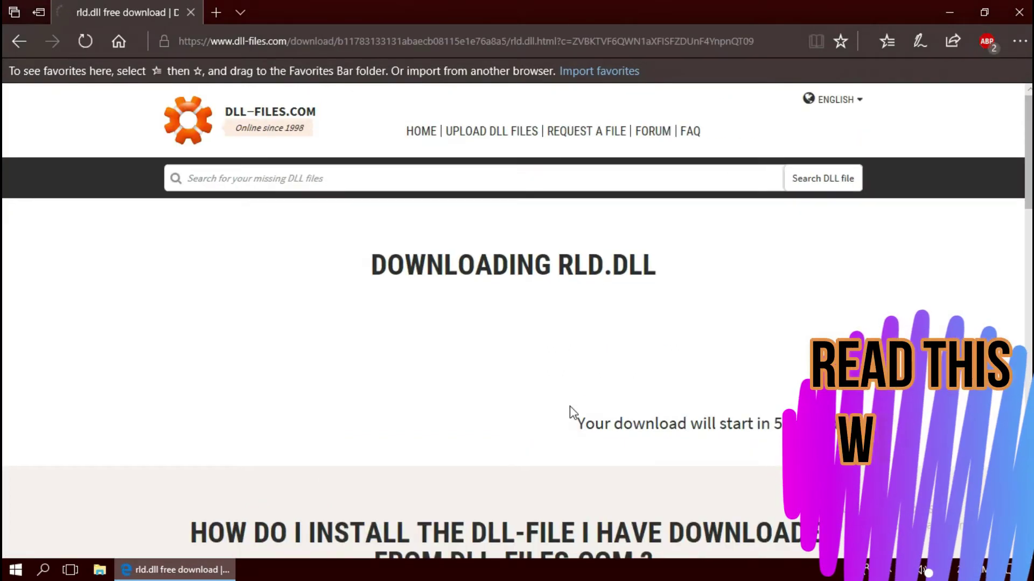
pyautogui.scroll(-5, 445, 399)
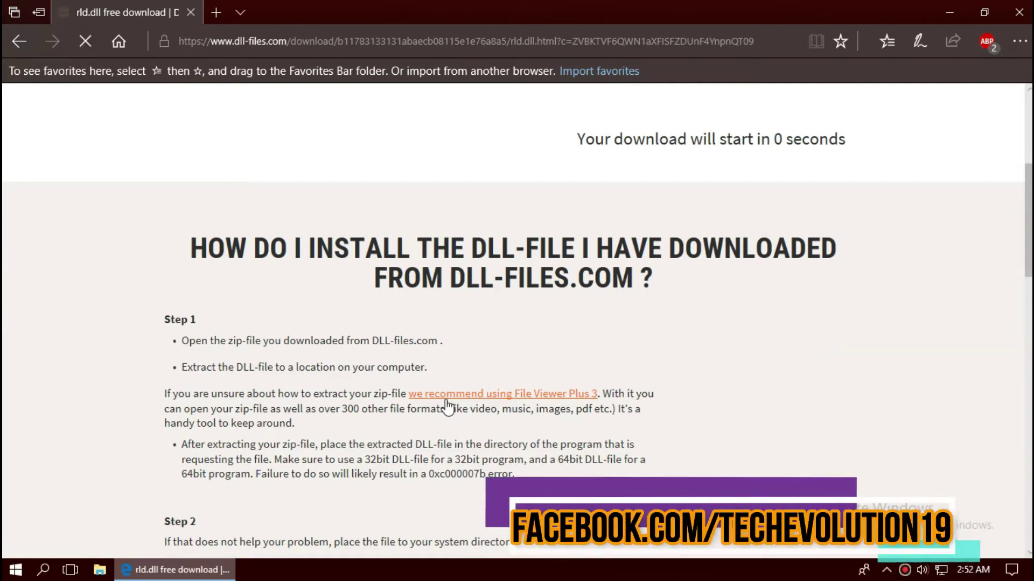
pyautogui.scroll(-1, 473, 435)
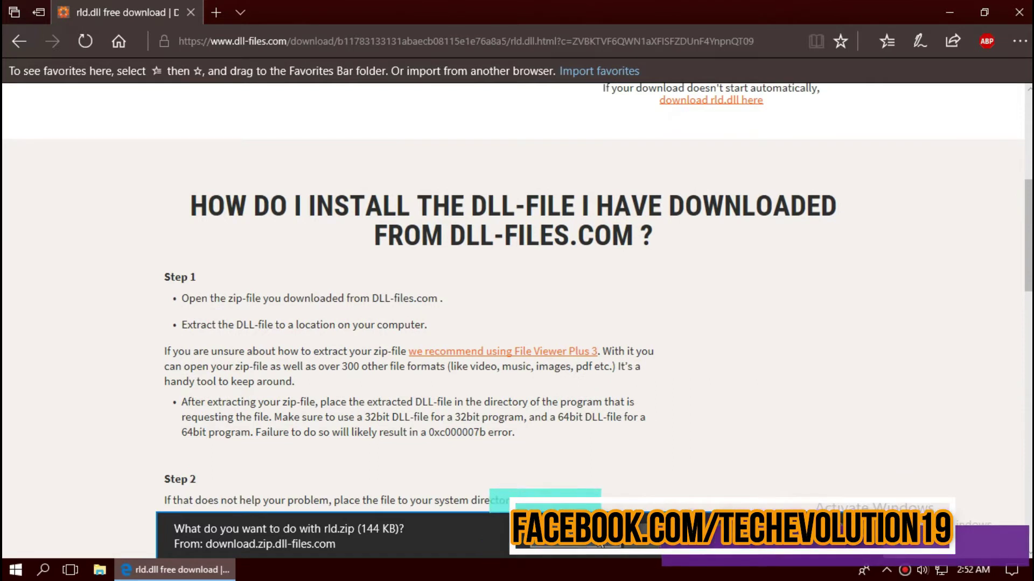
pyautogui.click(596, 535)
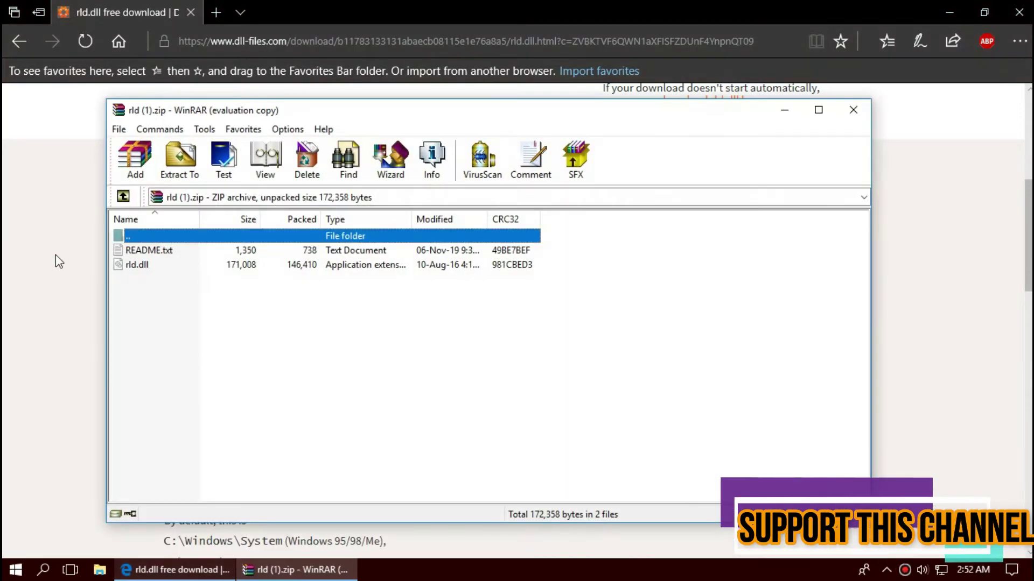
# Step: Select rld.dll in the rld (1).zip archive list
pyautogui.click(140, 264)
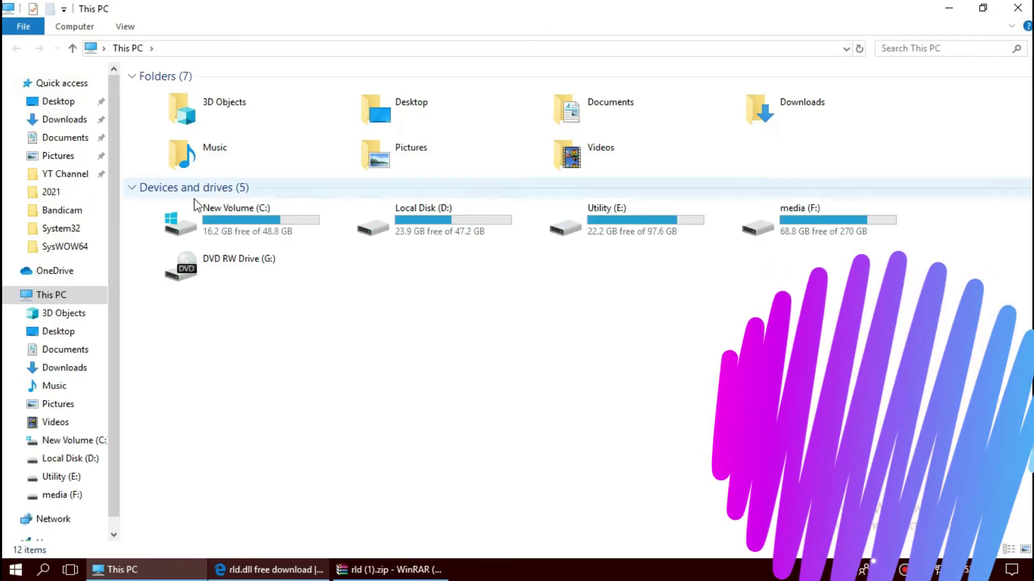
# Step: Navigate to C:\Windows\System32 and bring the rld (1).zip archive window back on top
pyautogui.doubleClick(208, 212)
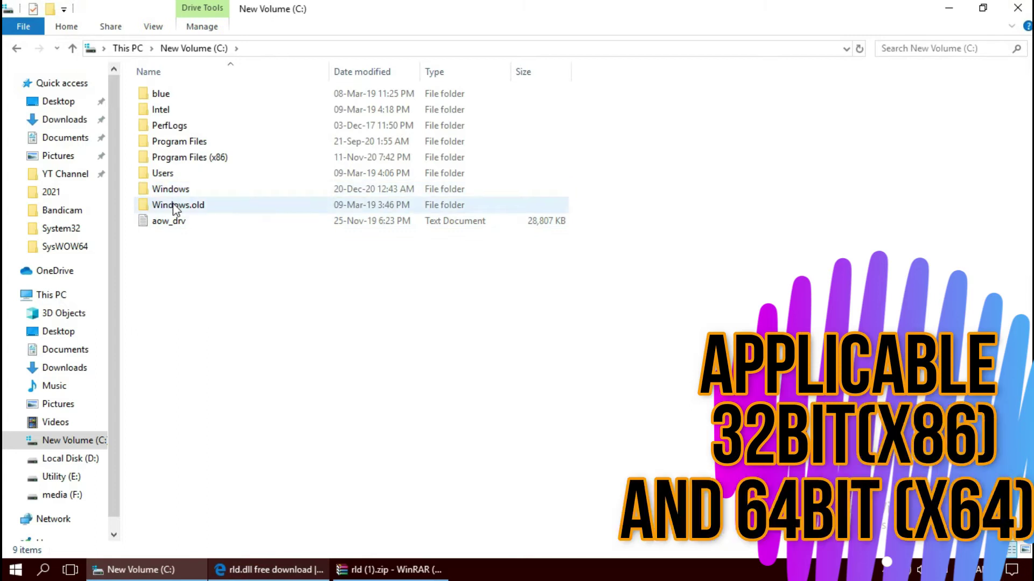
pyautogui.doubleClick(172, 188)
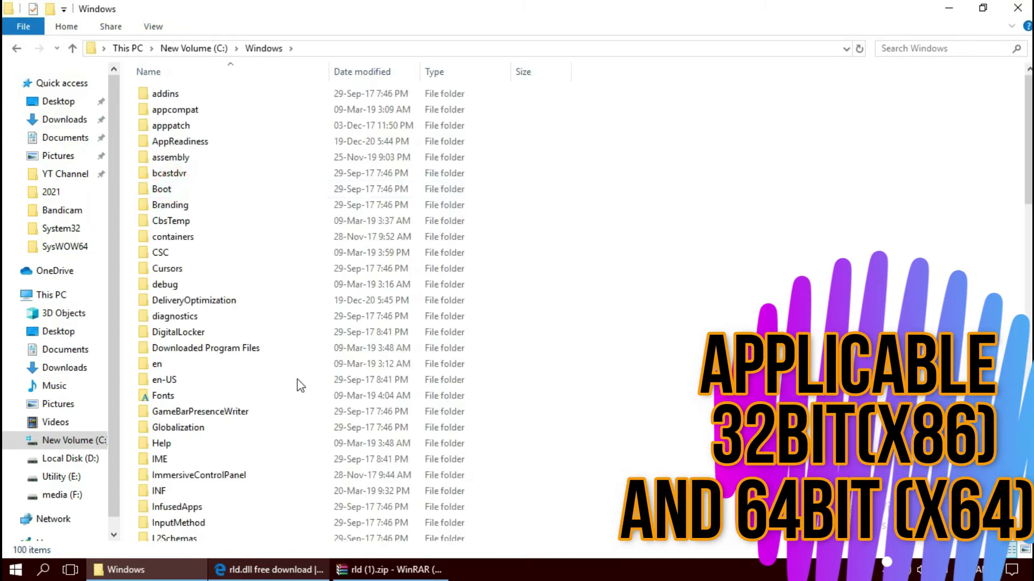
pyautogui.scroll(-6, 592, 463)
pyautogui.scroll(-6, 539, 458)
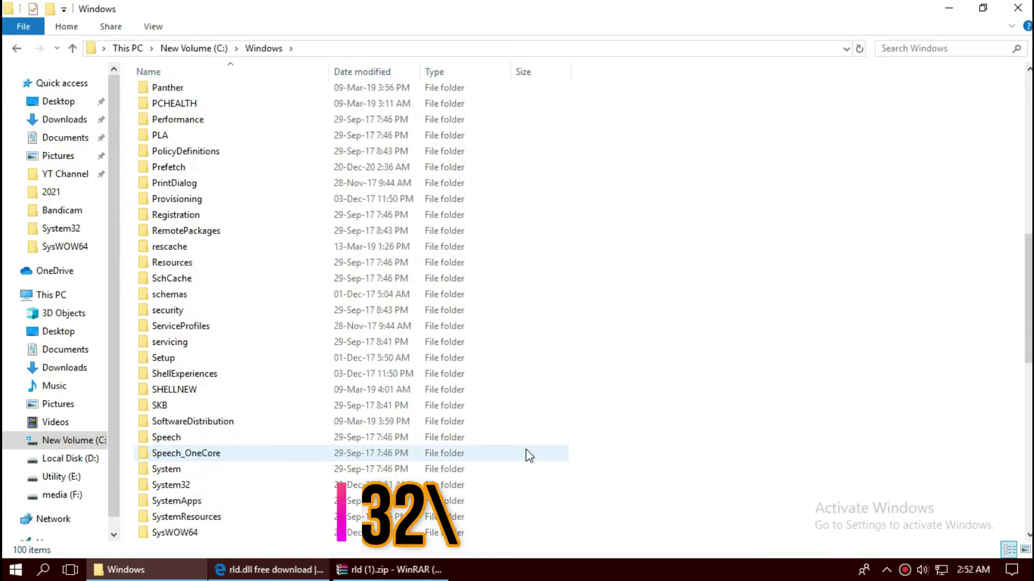
pyautogui.scroll(-2, 527, 437)
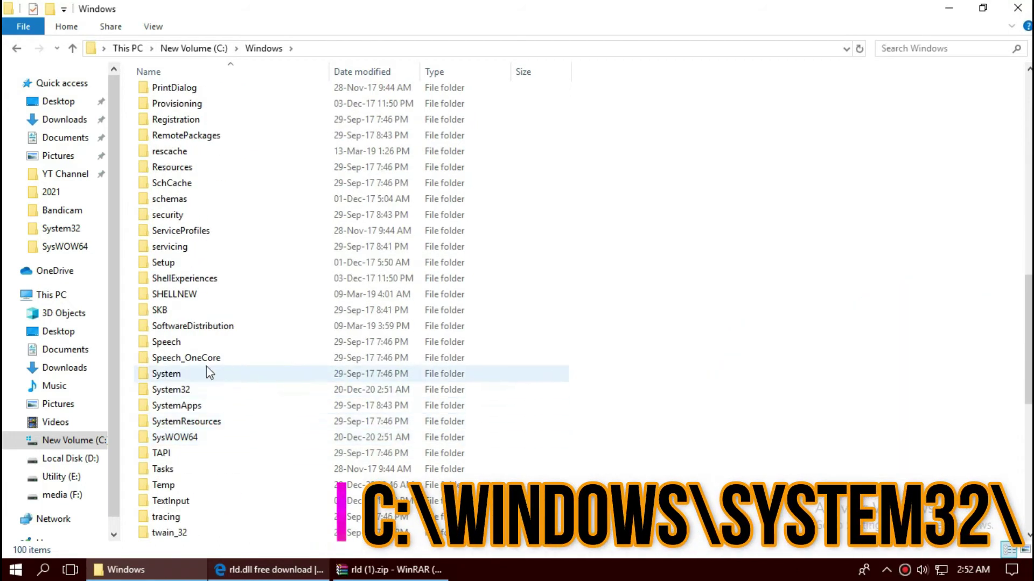
pyautogui.doubleClick(188, 390)
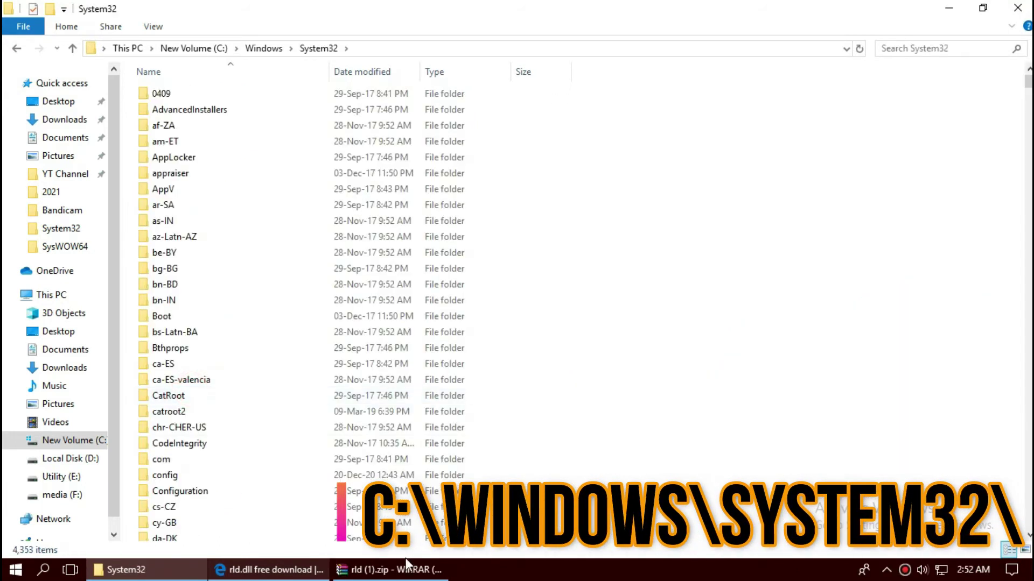
pyautogui.click(394, 572)
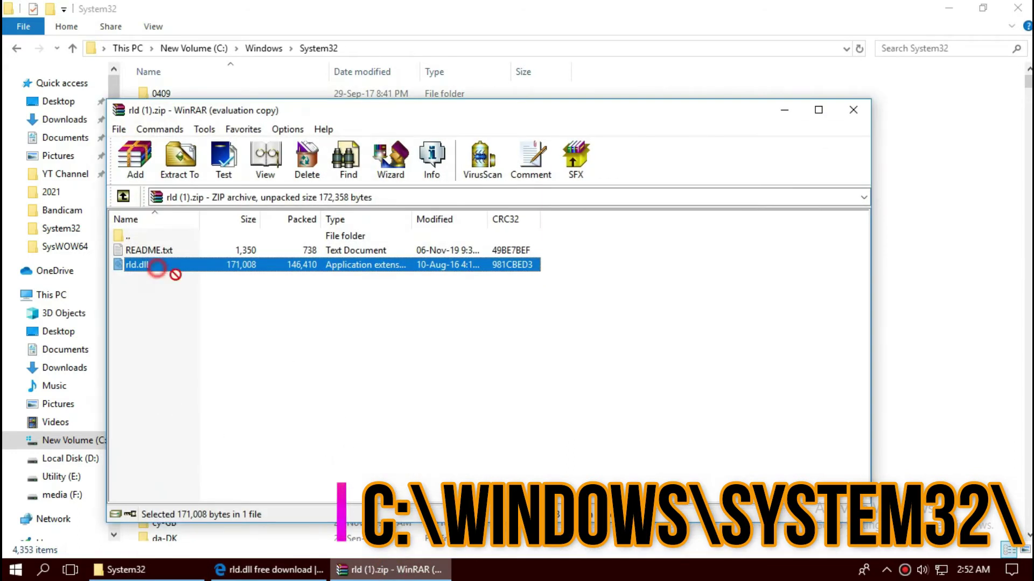
# Step: Drag rld.dll into System32, replacing the existing file with administrator permission
pyautogui.moveTo(174, 272); pyautogui.dragTo(964, 324)
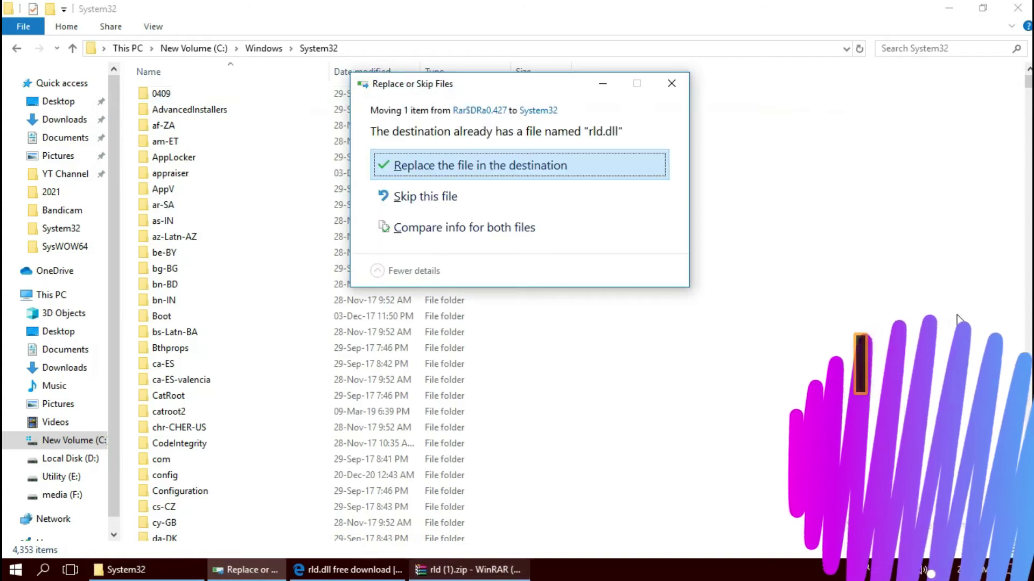
pyautogui.click(445, 166)
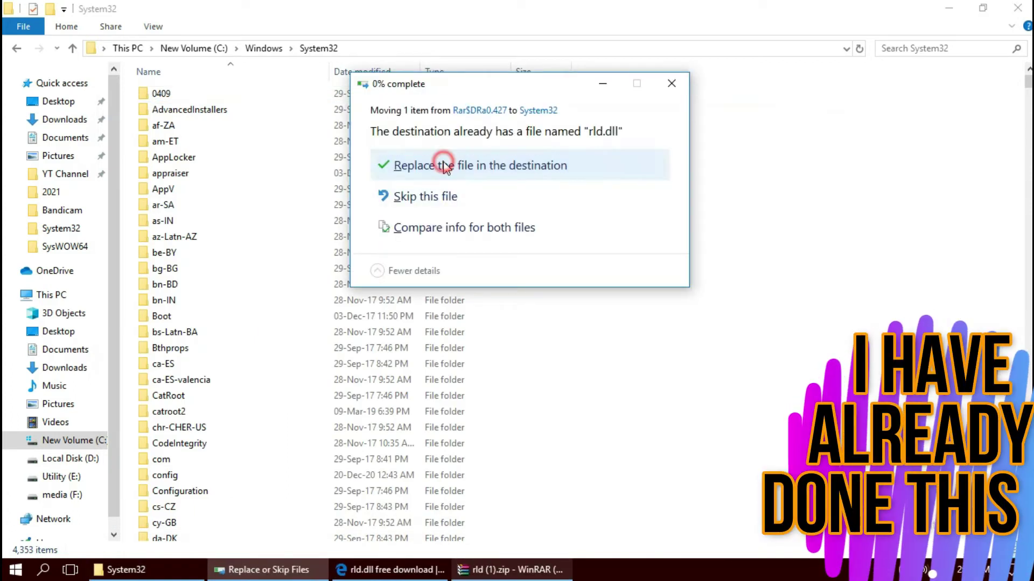
pyautogui.click(466, 188)
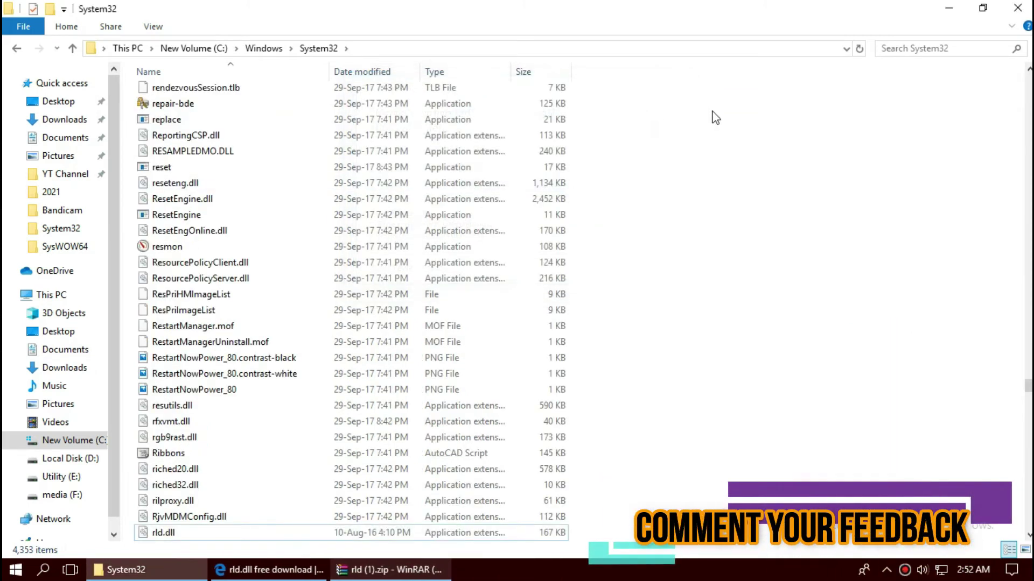
# Step: Search System32 for 'rld' to check the DLL is present
pyautogui.click(937, 52)
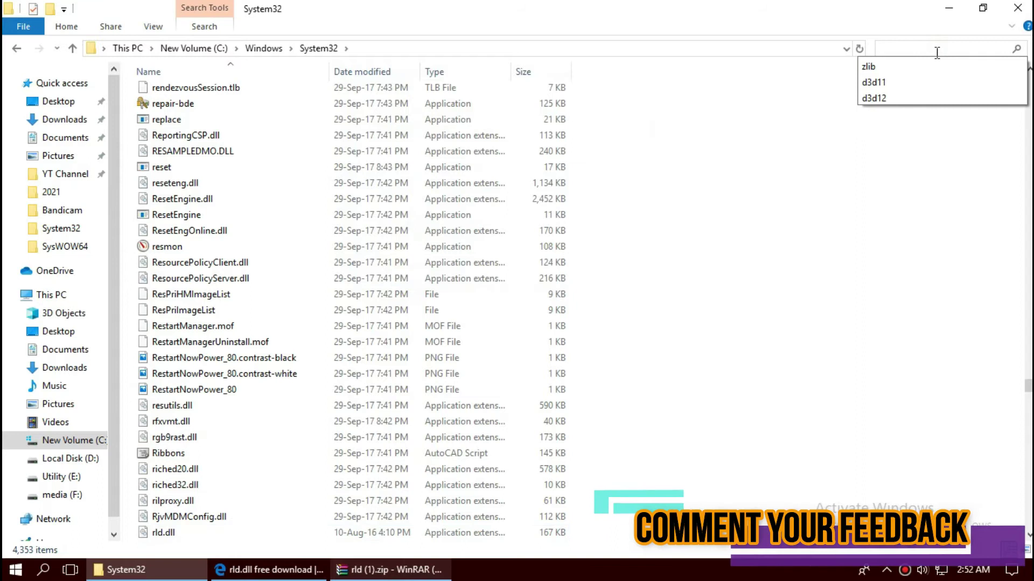
pyautogui.write('rl')
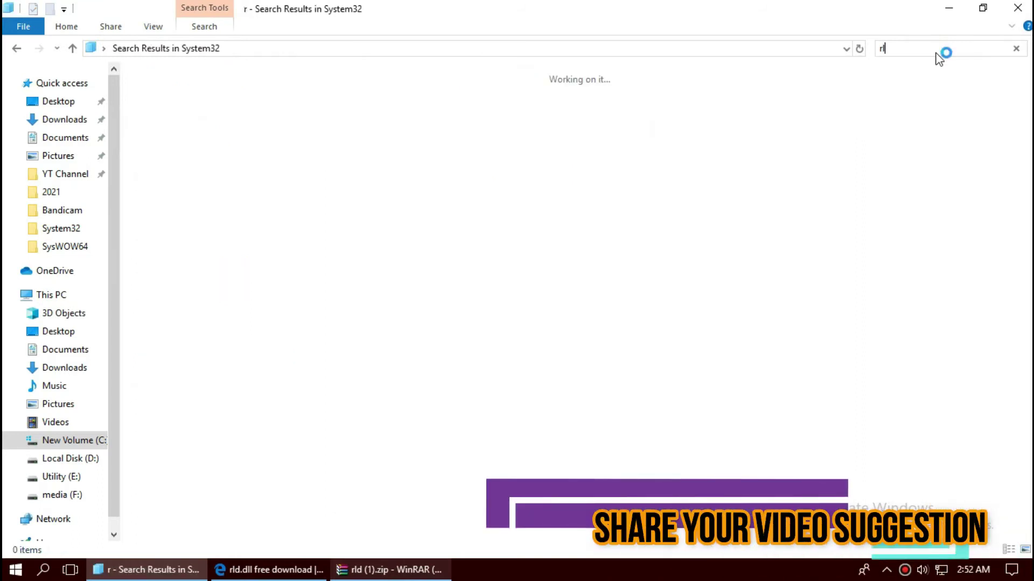
pyautogui.write('d')
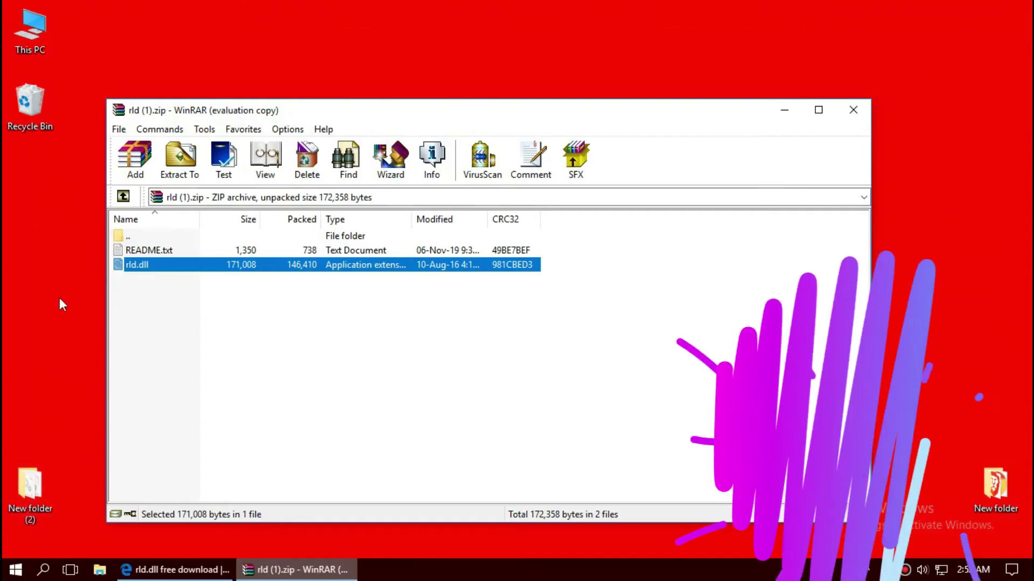
# Step: Browse from This PC through C: and Windows to the SysWOW64 folder
pyautogui.doubleClick(24, 33)
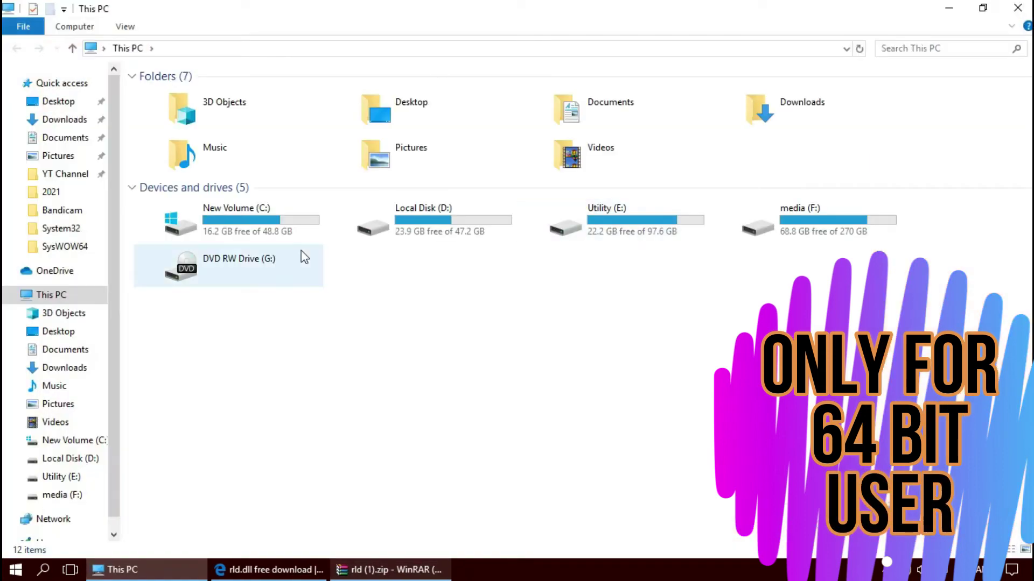
pyautogui.doubleClick(249, 226)
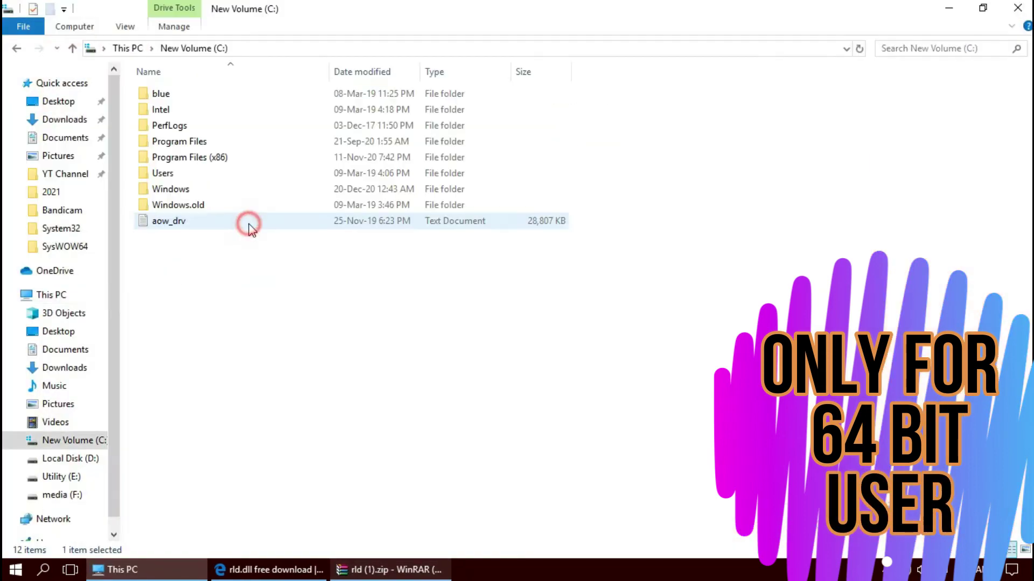
pyautogui.doubleClick(195, 189)
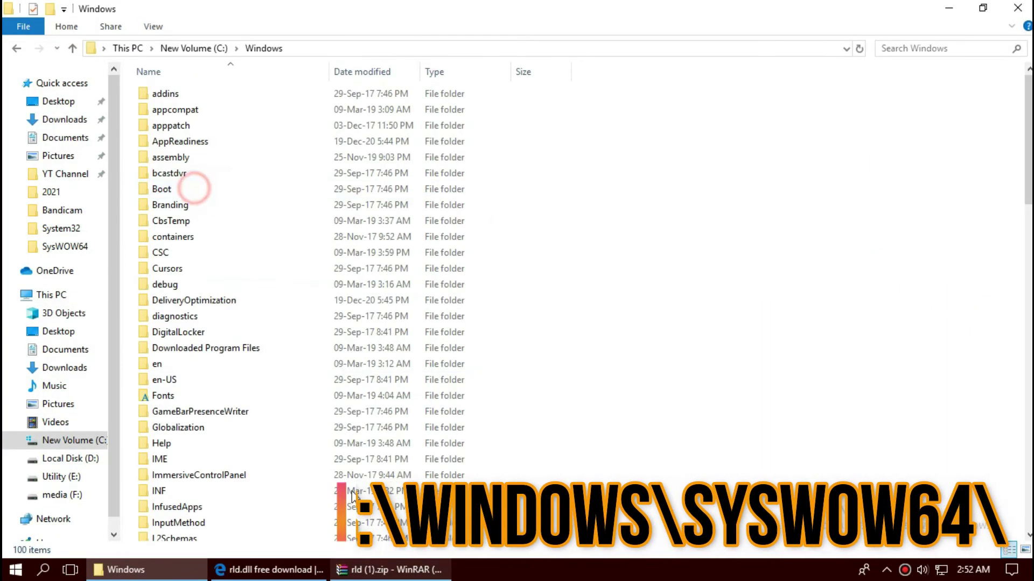
pyautogui.scroll(-9, 355, 500)
pyautogui.scroll(-11, 356, 500)
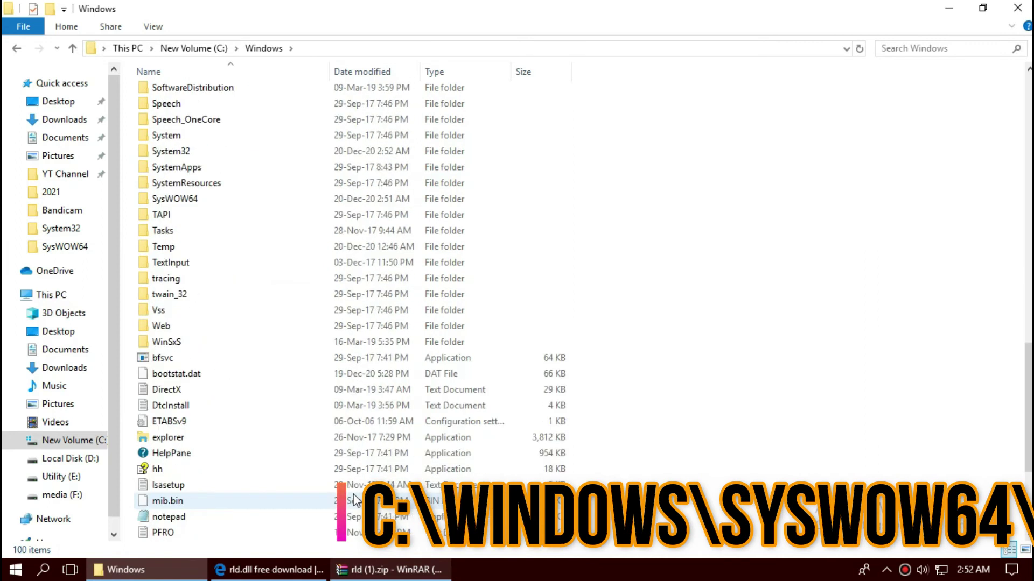
pyautogui.doubleClick(192, 198)
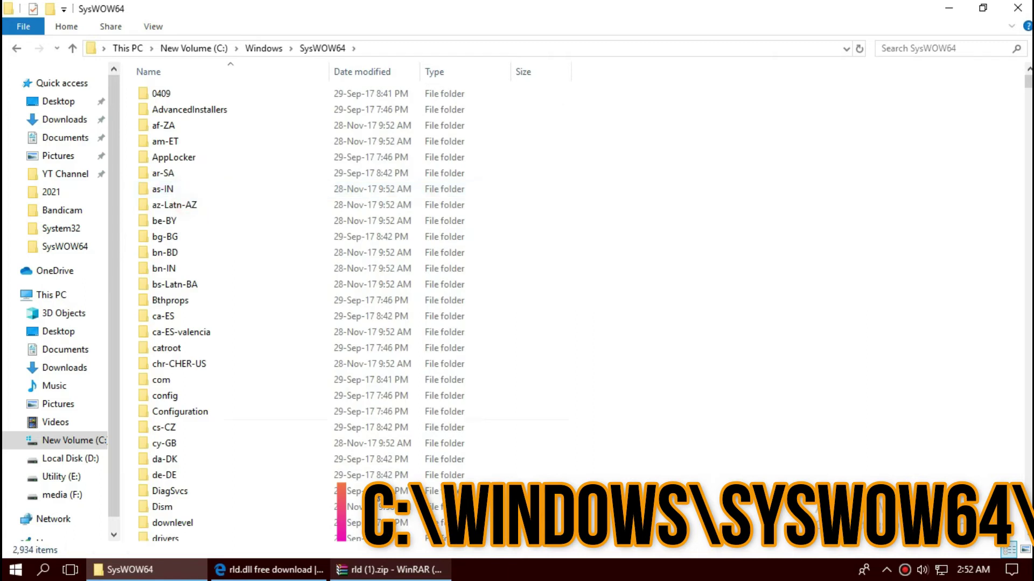
# Step: Drag rld.dll from the archive into SysWOW64, replacing the old copy as administrator
pyautogui.click(380, 574)
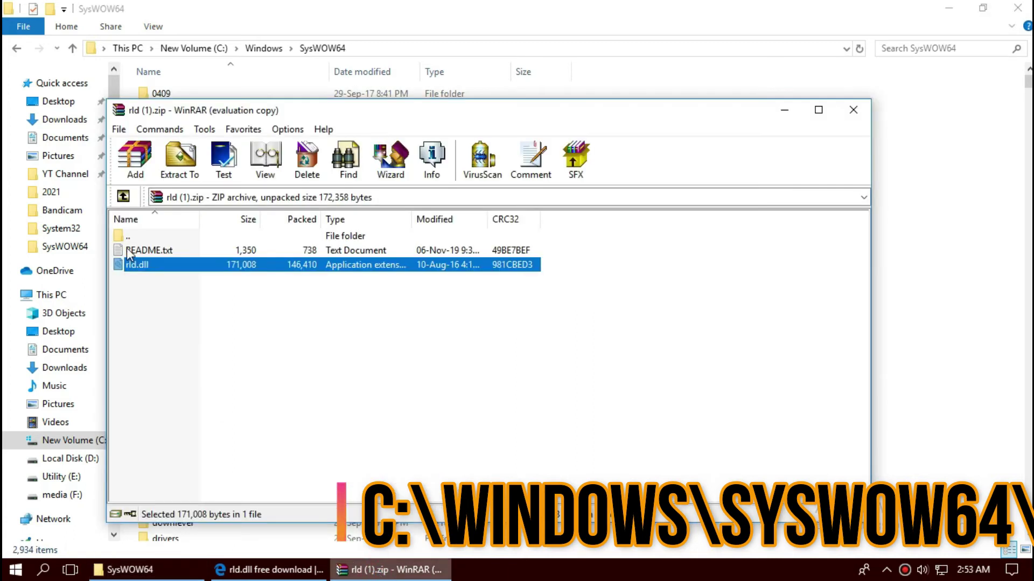
pyautogui.moveTo(241, 263); pyautogui.dragTo(930, 309)
pyautogui.click(476, 163)
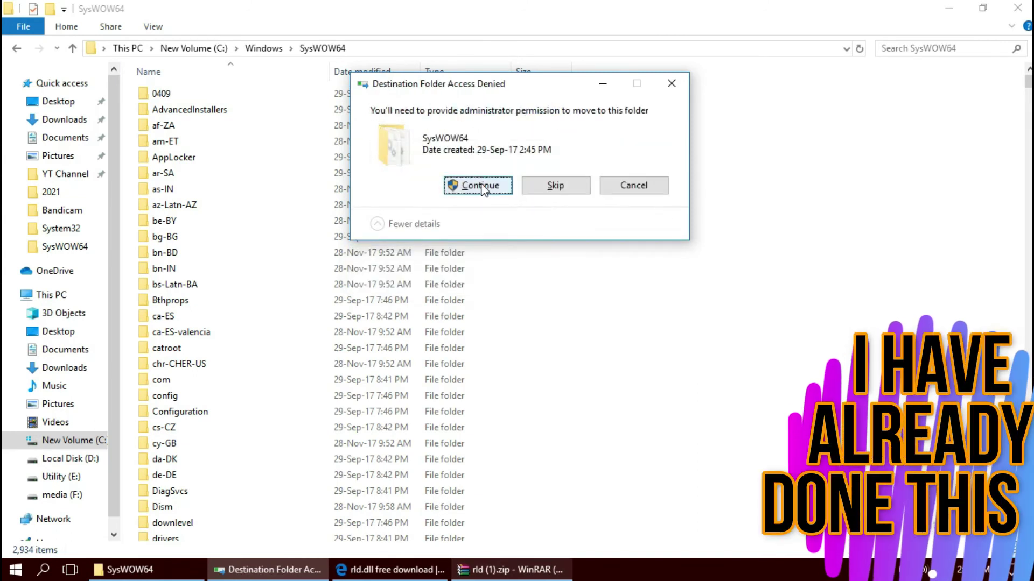
pyautogui.click(479, 186)
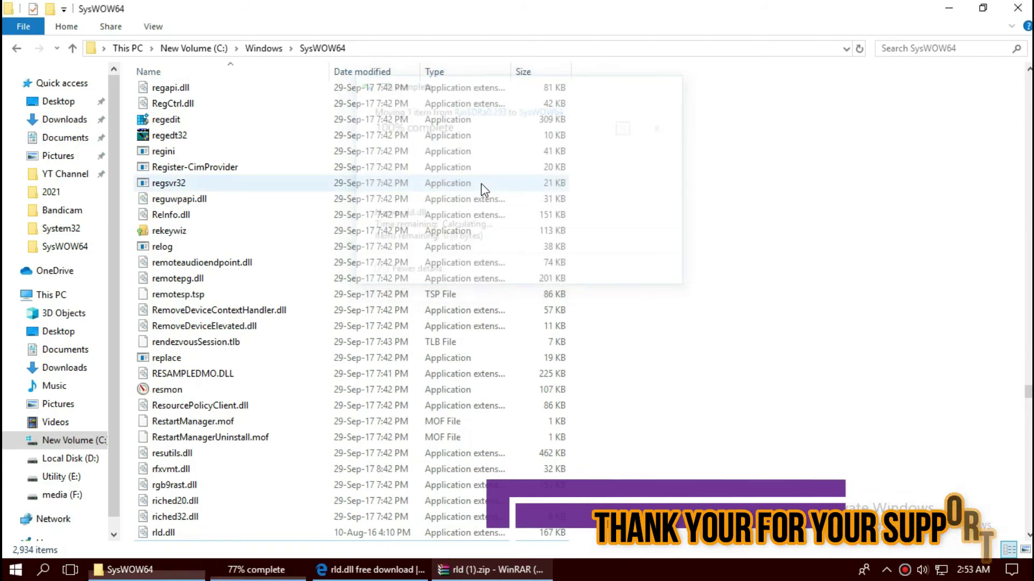
# Step: Search SysWOW64 for 'rld' and select rld.dll in the results
pyautogui.scroll(-6, 776, 399)
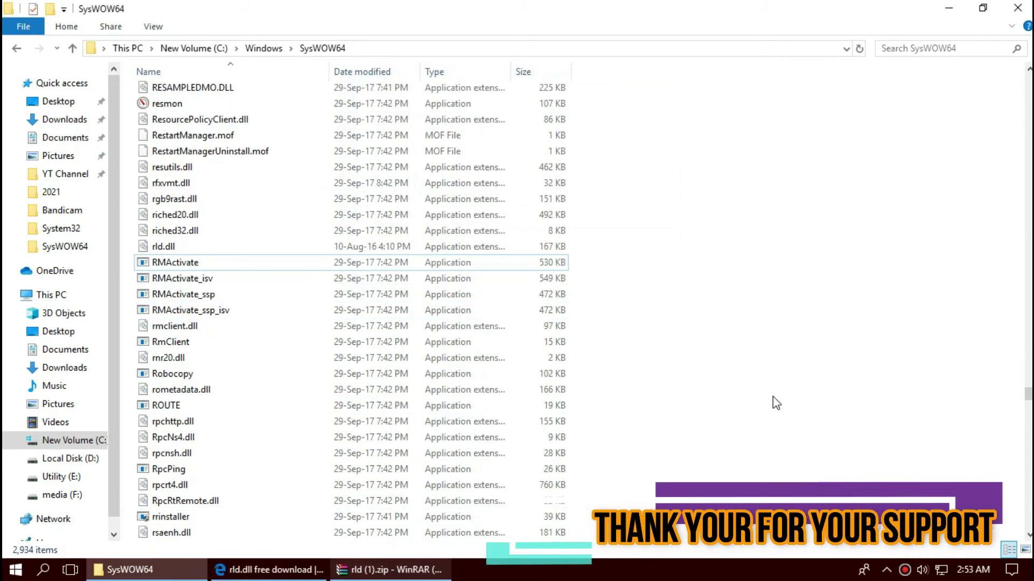
pyautogui.click(940, 49)
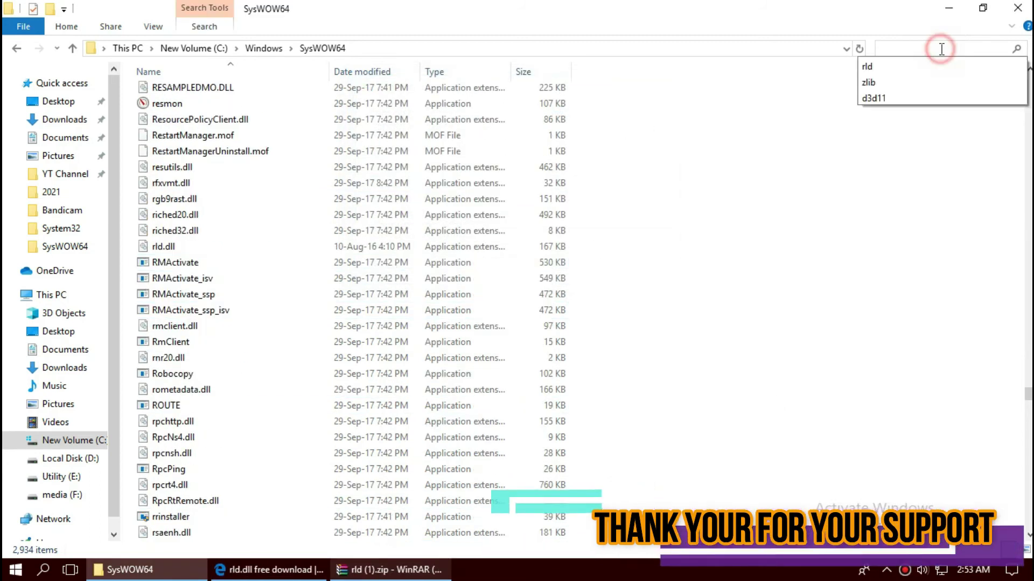
pyautogui.click(883, 65)
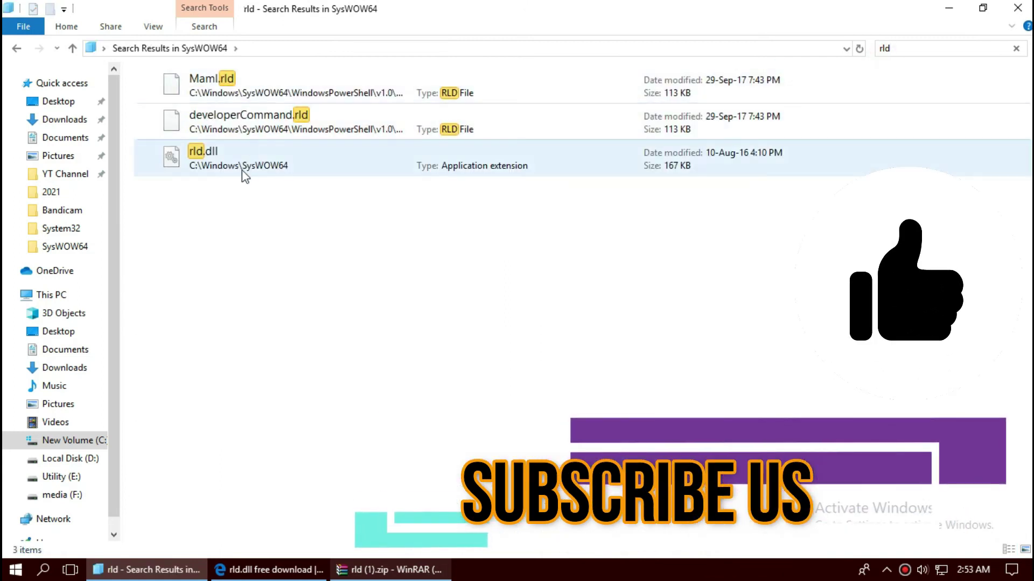
pyautogui.click(238, 168)
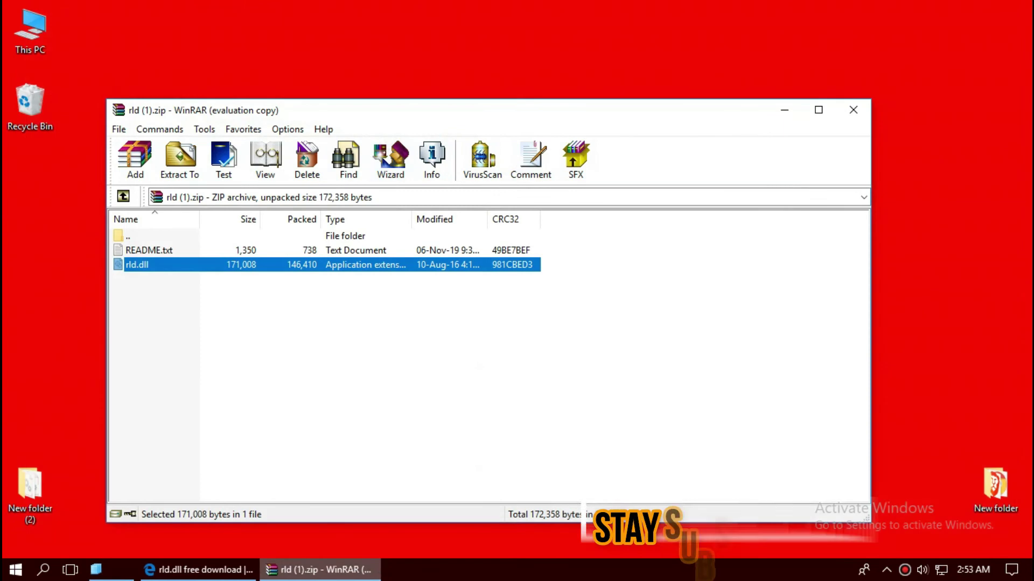
# Step: Show the Start menu's power options, including Restart
pyautogui.click(5, 574)
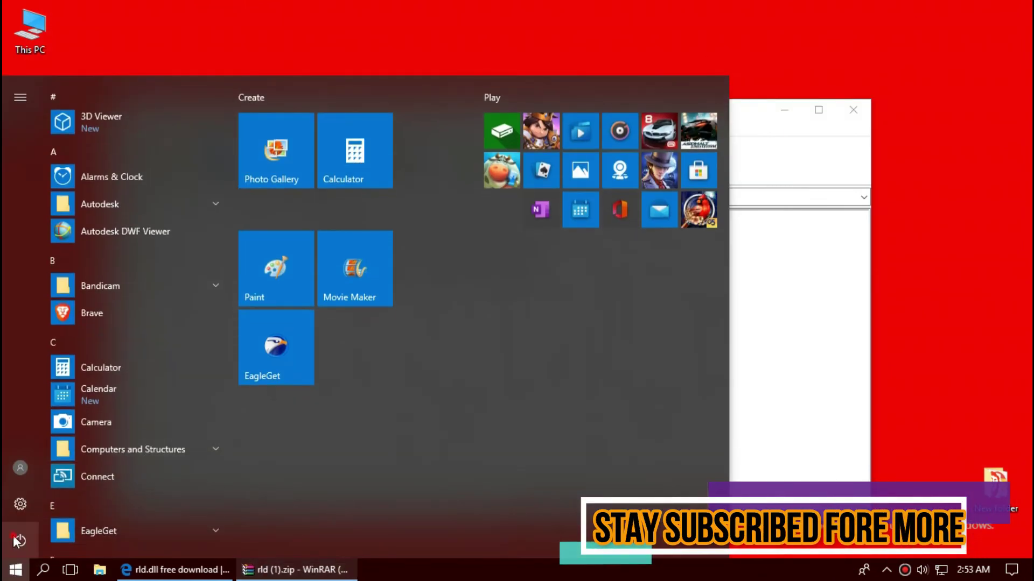
pyautogui.click(20, 540)
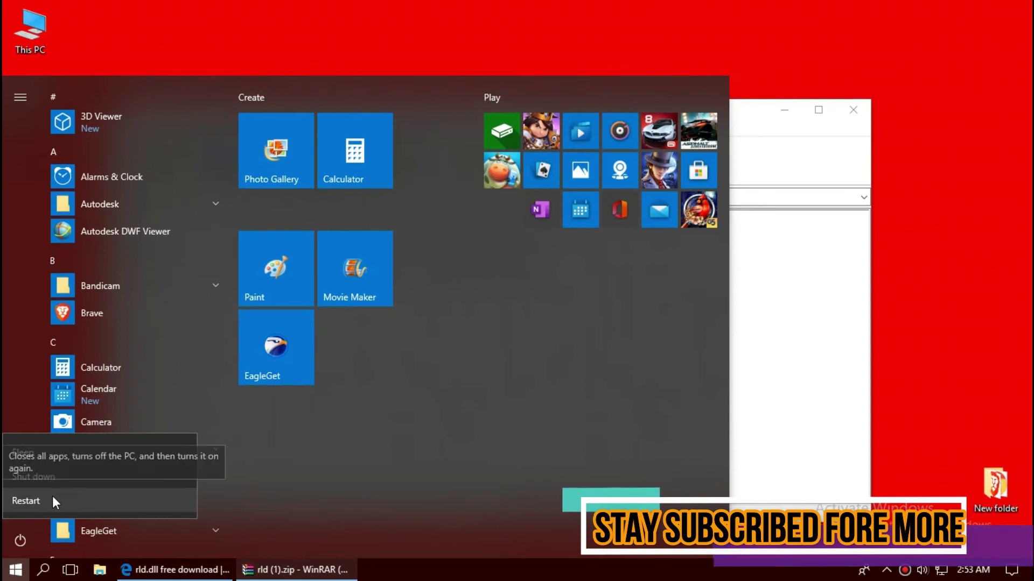